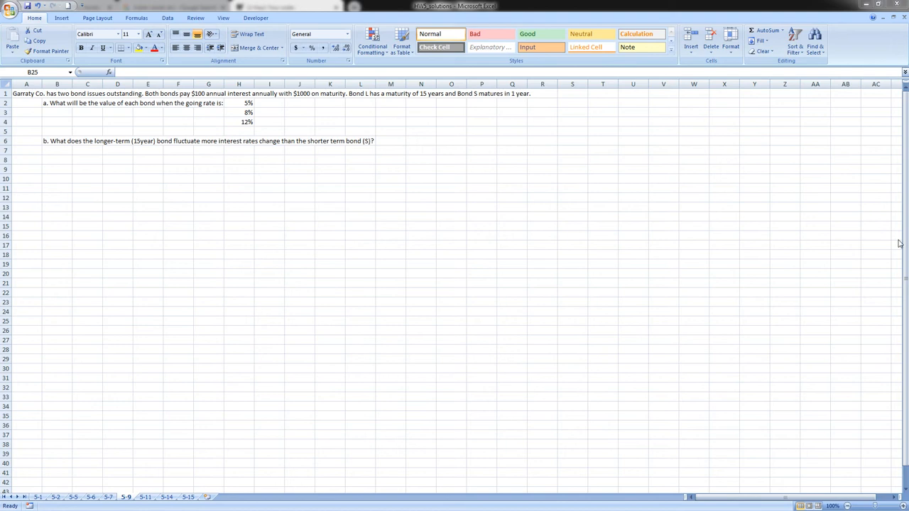
Insert two blank rows between the problem statement in row 1 and question a.
click(5, 103)
right_click(4, 103)
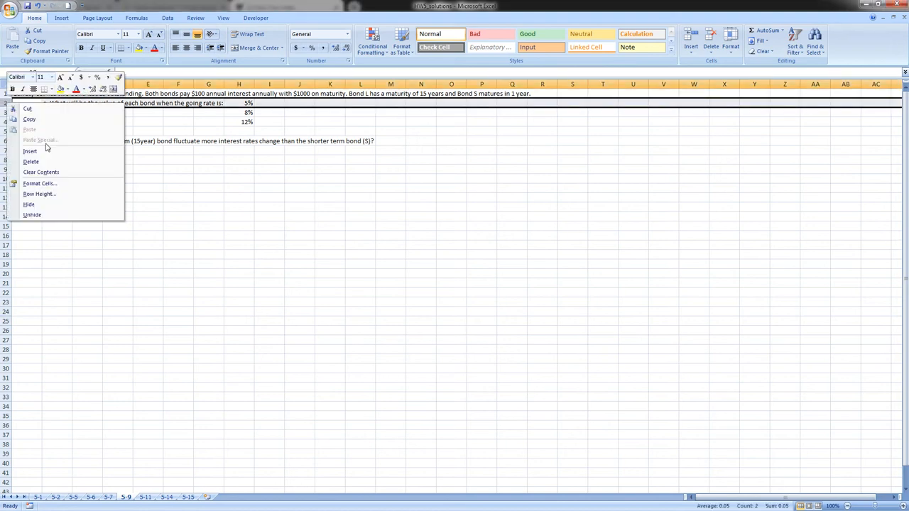
click(45, 152)
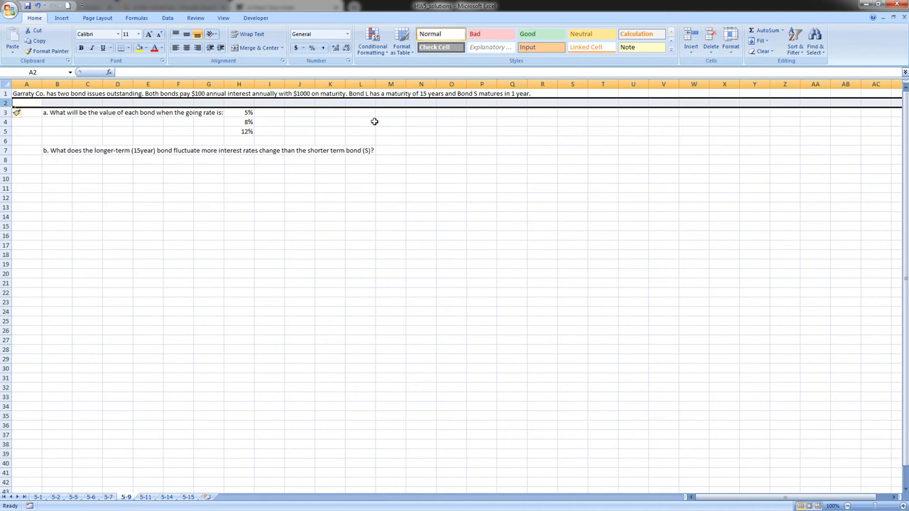
right_click(6, 104)
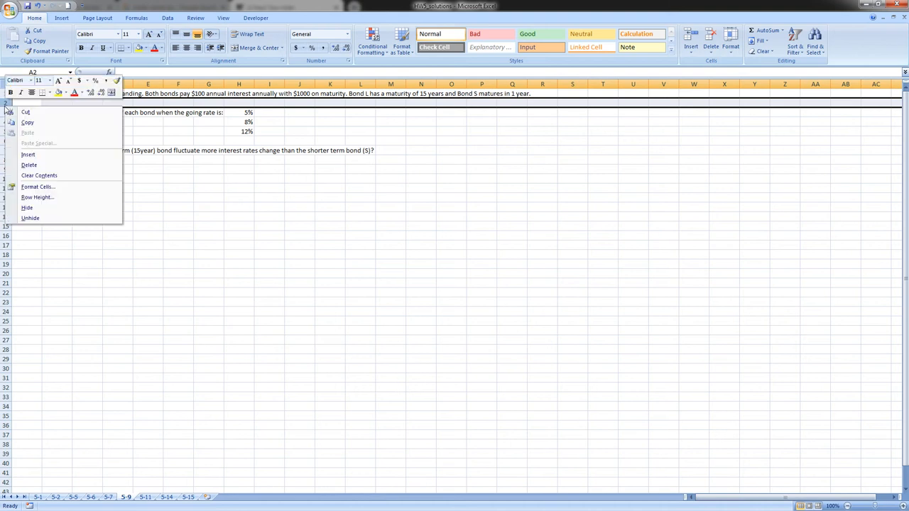
click(28, 154)
Enter the column heading "Bond L" in J2 with its 15-year maturity, 15, in J3.
click(299, 104)
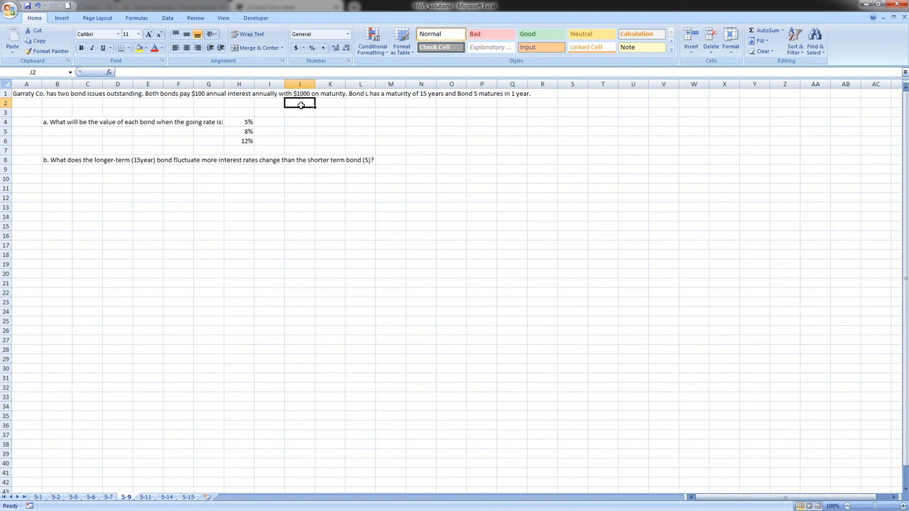
text(D)
key(BackSpace)
text(Bond)
text(s)
key(Return)
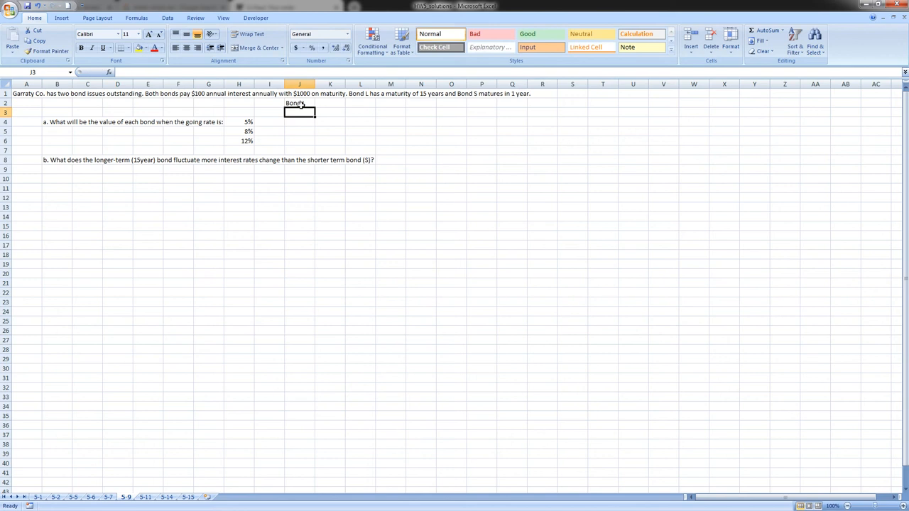
text(15)
key(Tab)
key(Tab)
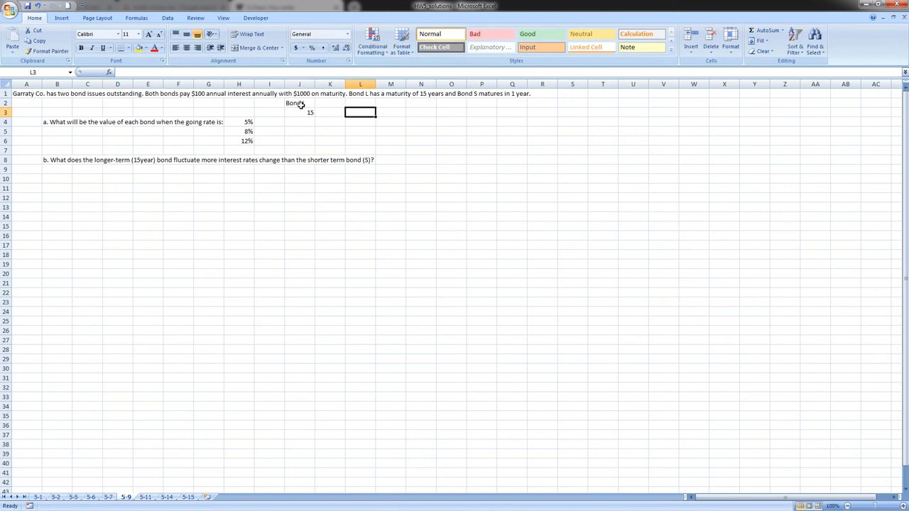
Enter the column heading "Bond S" in L2 with its one-year maturity, 1, in L3.
key(Up)
text(Bond)
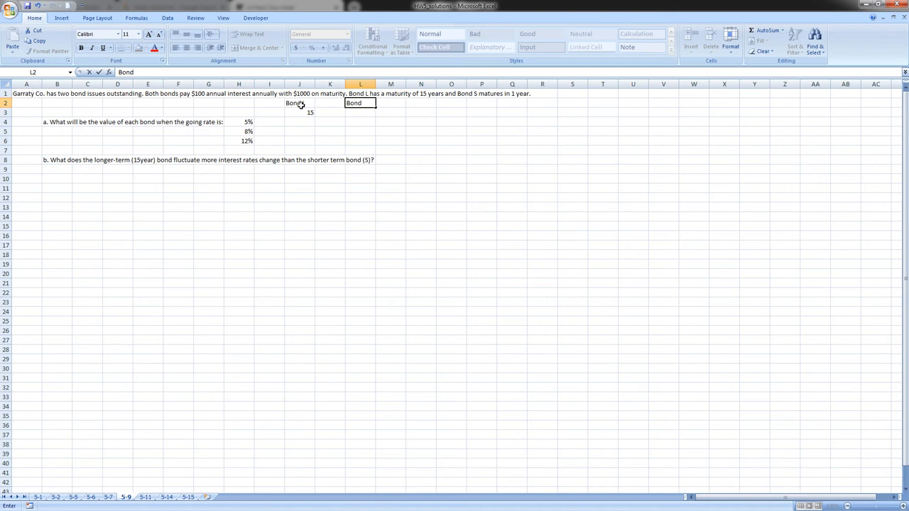
text( @)
key(BackSpace)
text(S)
key(Return)
text(1)
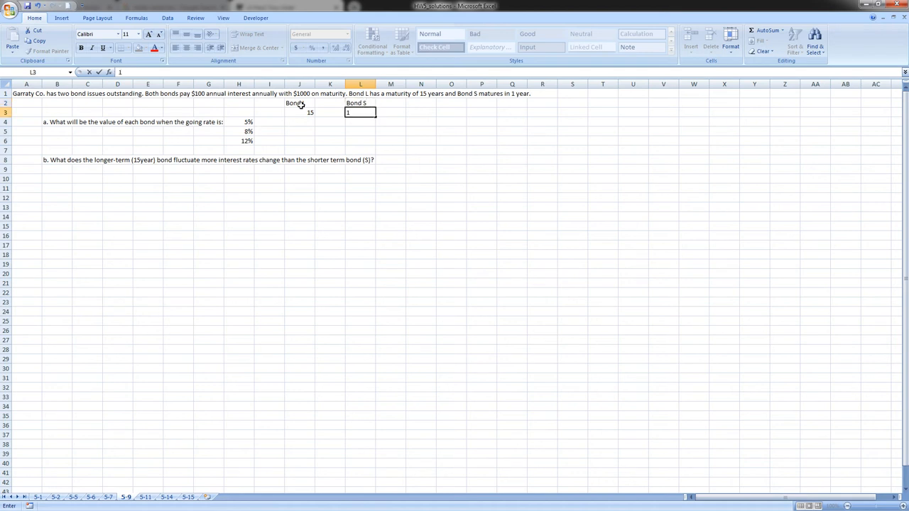
key(Return)
Calculate Bond L's value at the 5% rate in J4 with the formula =PV($H4,$J$3,100,1000,0).
key(Left)
key(Left)
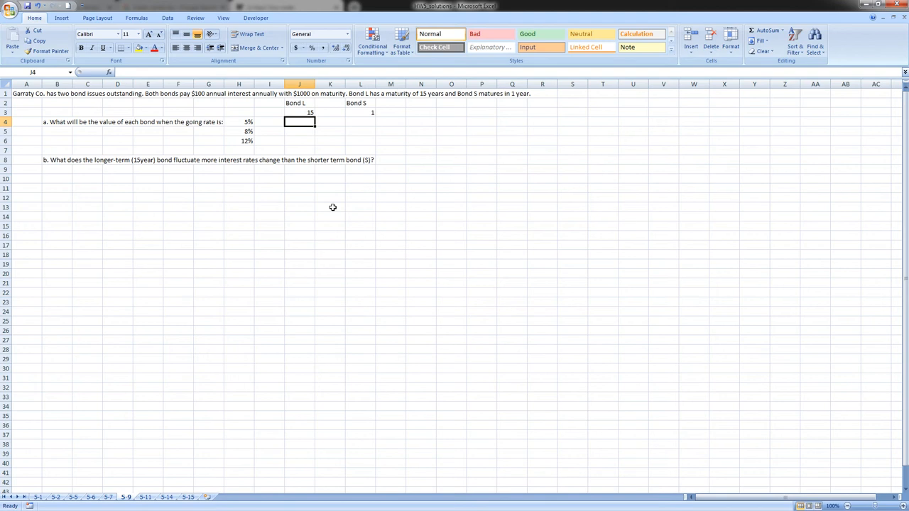
text(=)
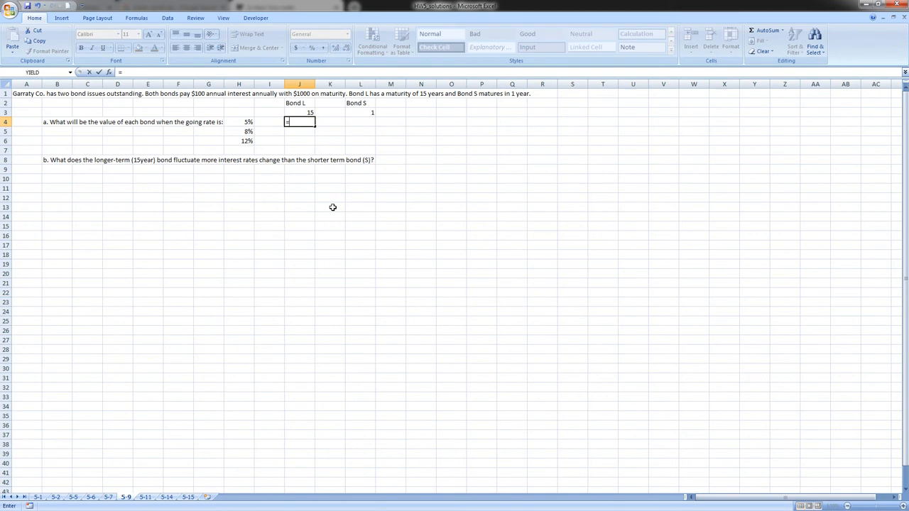
text(PV()
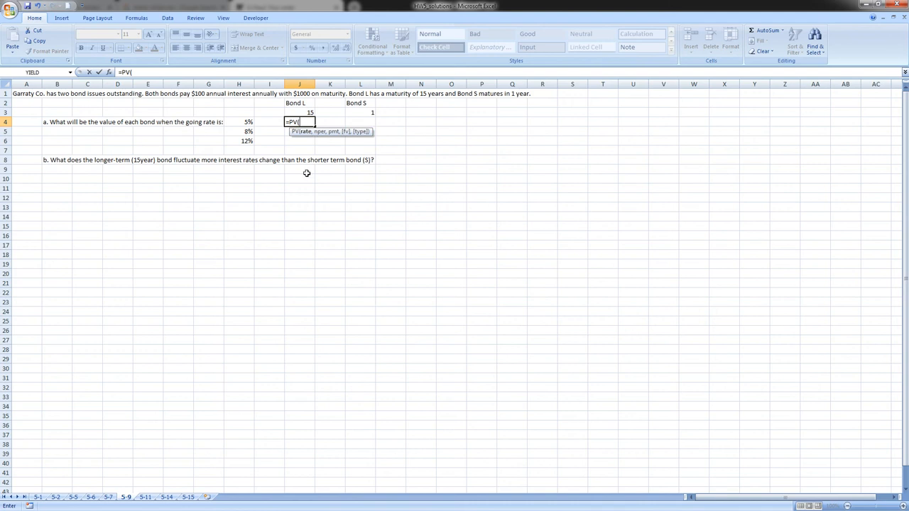
click(244, 122)
key(F4)
key(F4)
key(F4)
text(,)
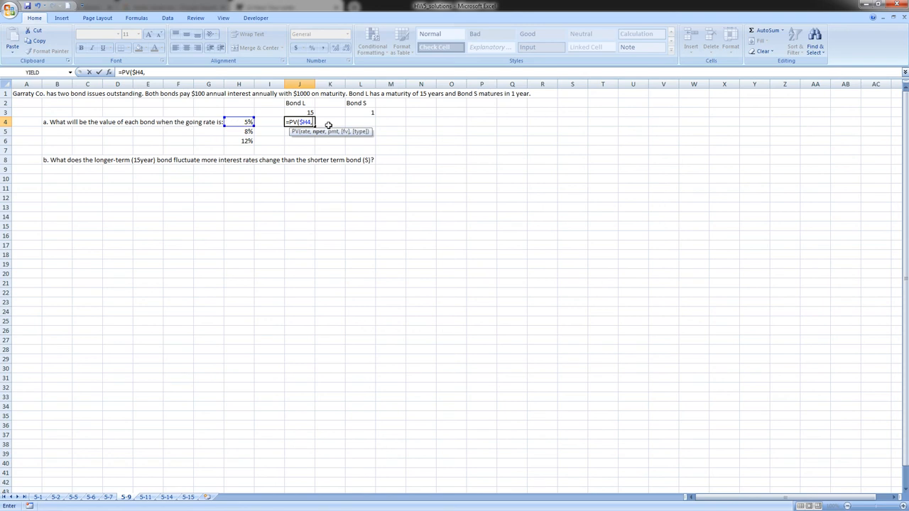
click(305, 111)
key(F4)
text(,100)
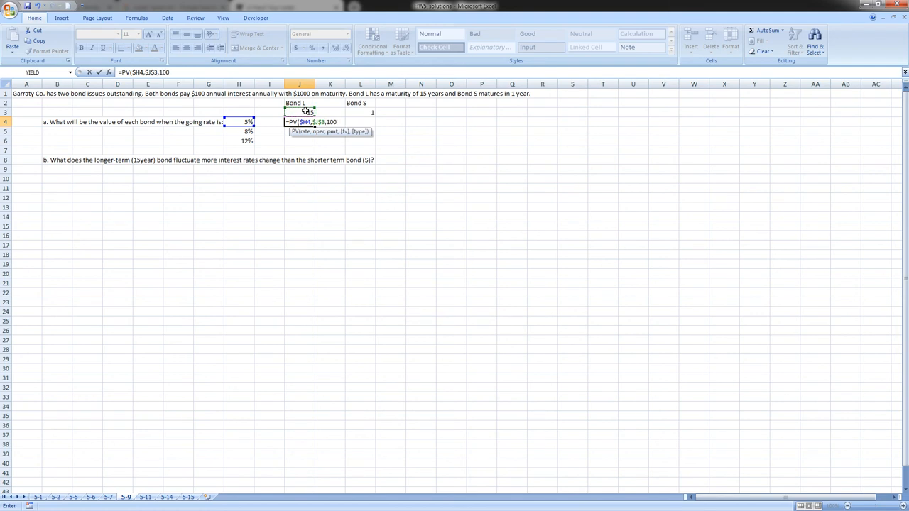
text(,1000,0))
key(Return)
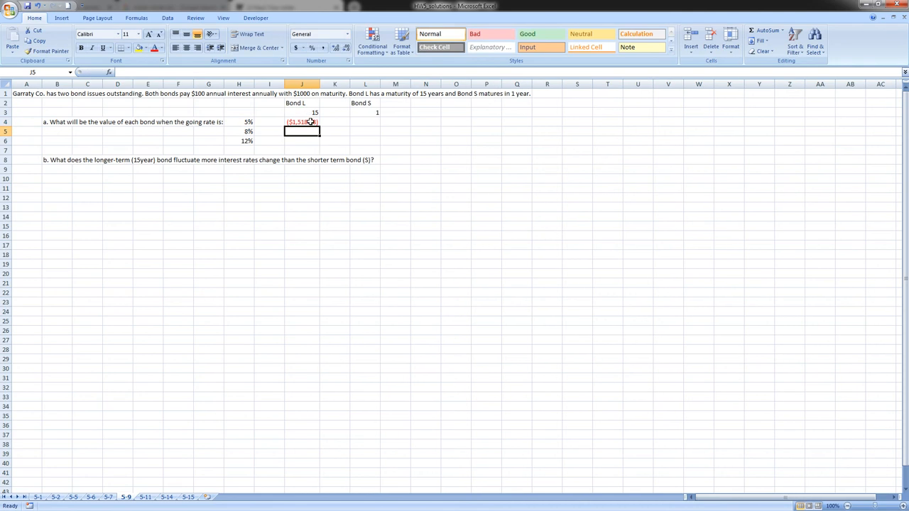
Fill Bond L's present value formula from J4 down to J6 for the 8% and 12% rates.
click(313, 123)
drag(320, 125, 319, 145)
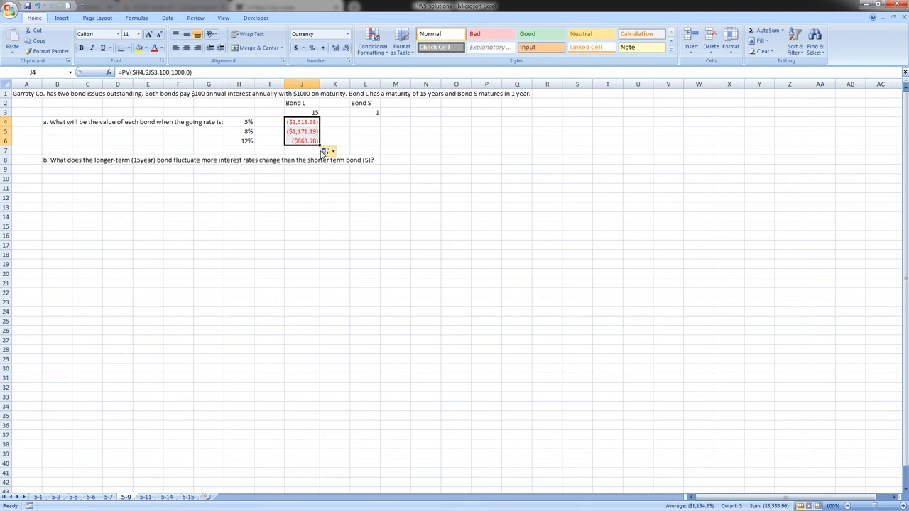
click(262, 152)
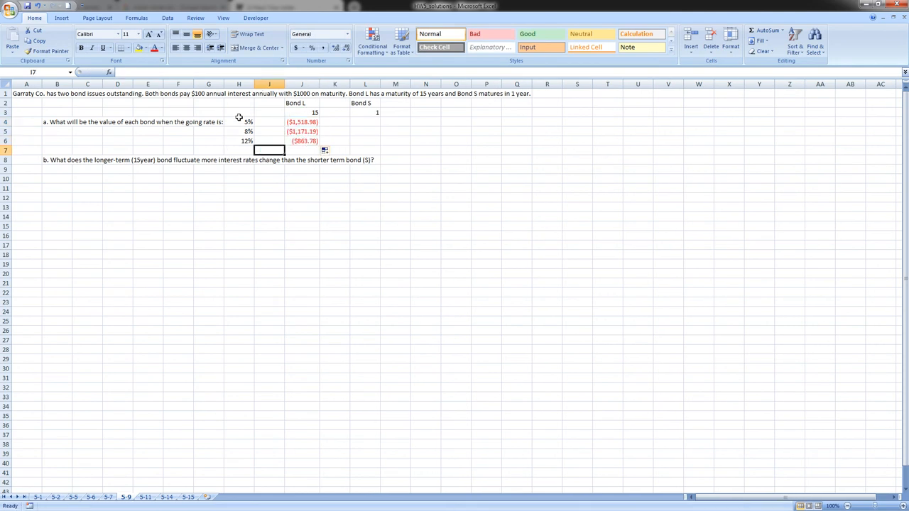
click(339, 133)
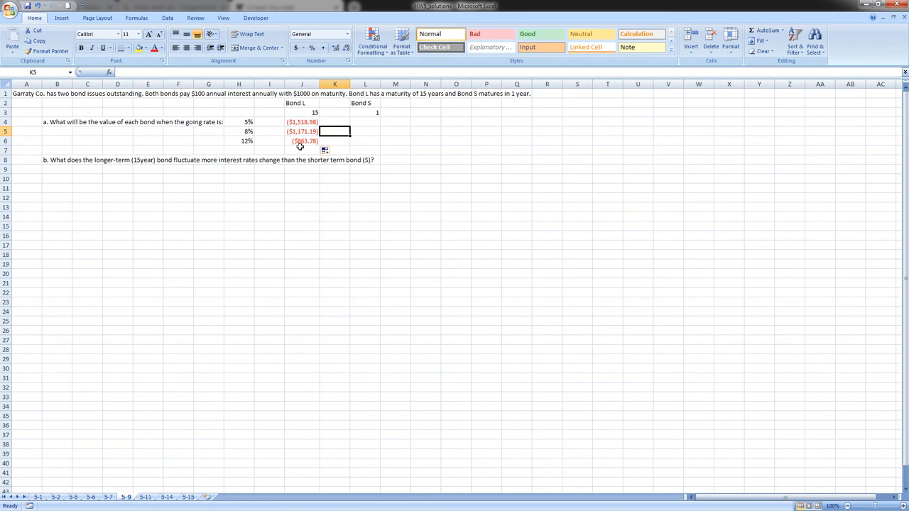
Calculate Bond S's value at the 5% rate in L4 with the formula =PV(H4,$L$3,100,1000,0).
click(367, 123)
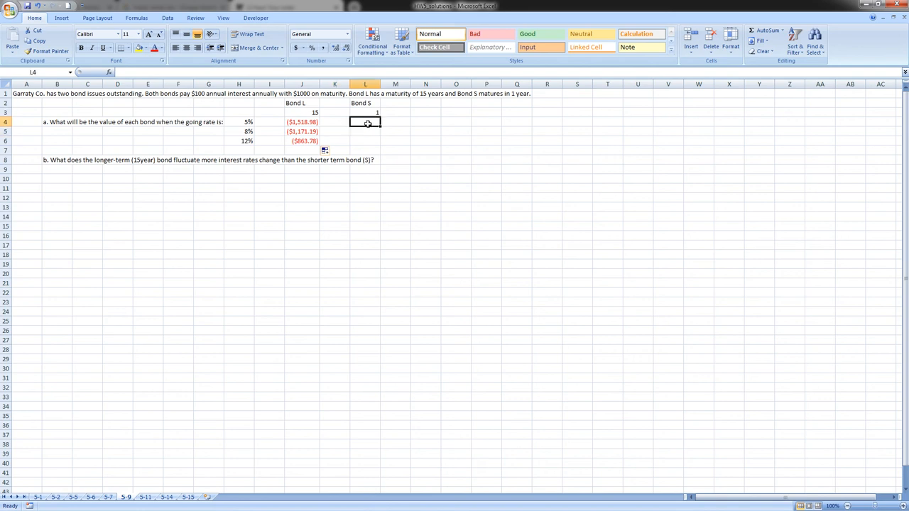
text(=PV()
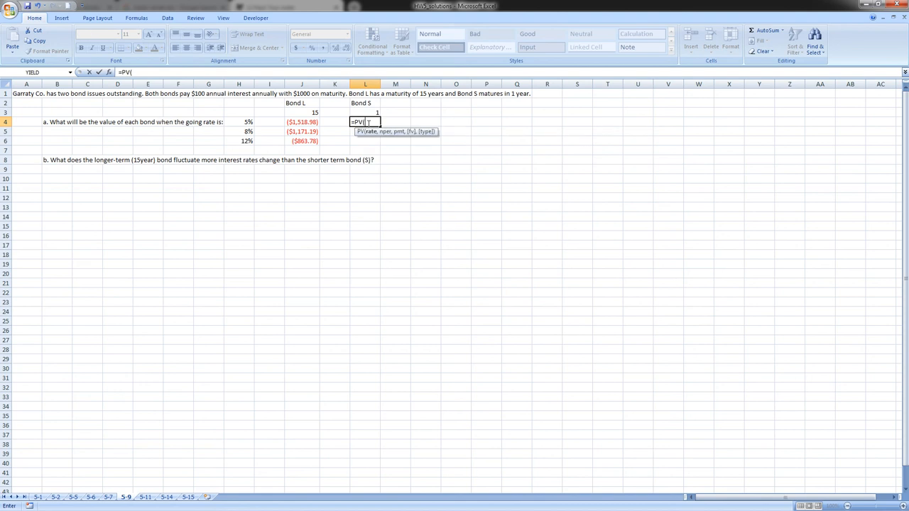
click(246, 122)
text(,)
key(Up)
key(F4)
text(,100,1000)
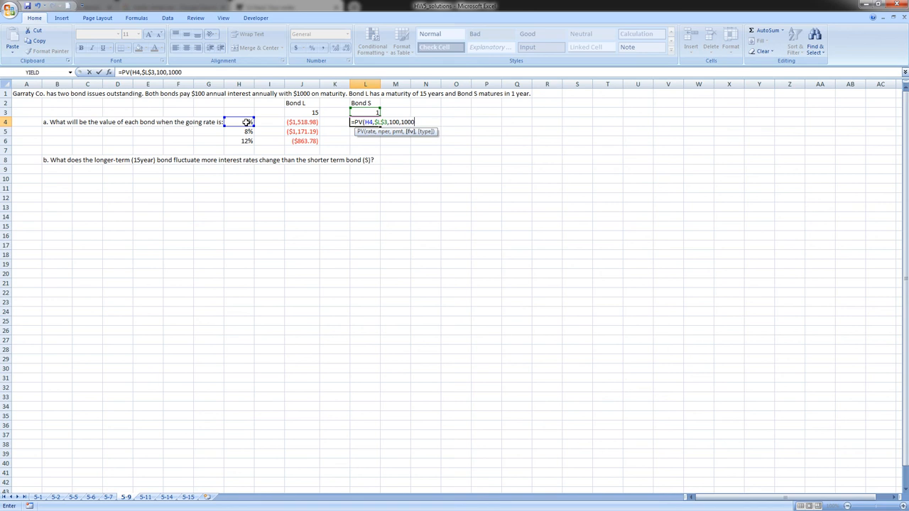
text(,0)
key(Return)
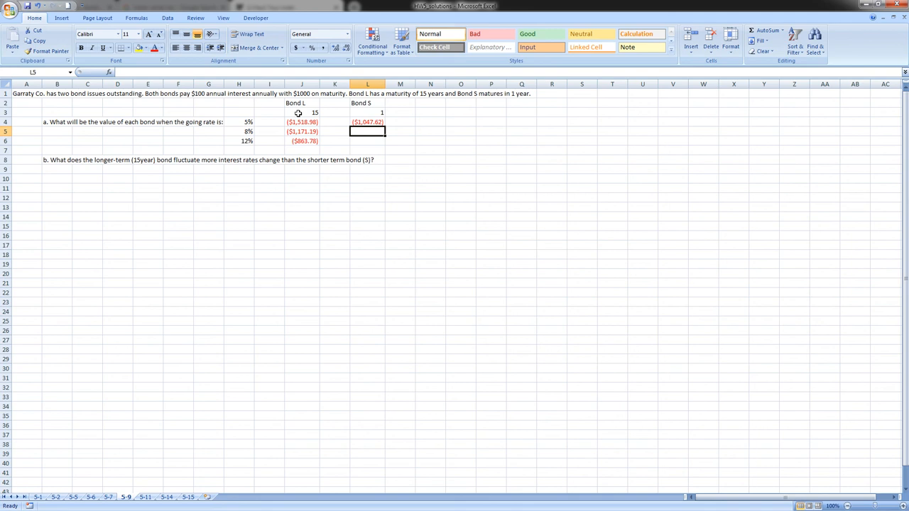
Fill Bond S's present value formula from L4 down to L6 for the remaining rates.
click(378, 122)
drag(386, 126, 385, 146)
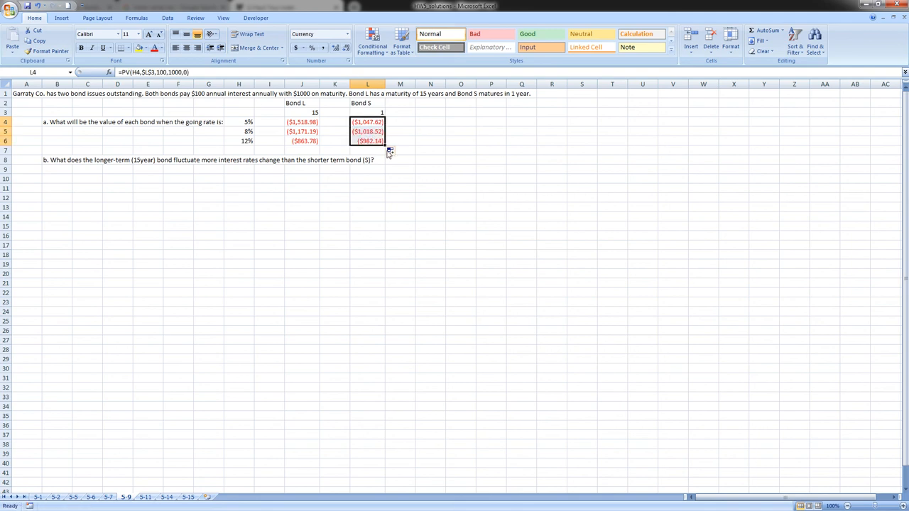
click(333, 158)
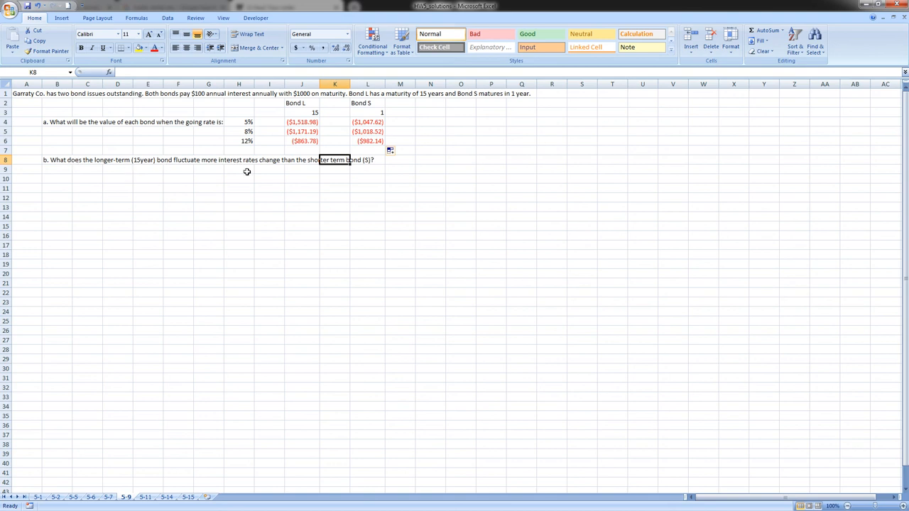
Examine the going rates and the two bonds' maturities to compare how their values respond for question b.
click(335, 189)
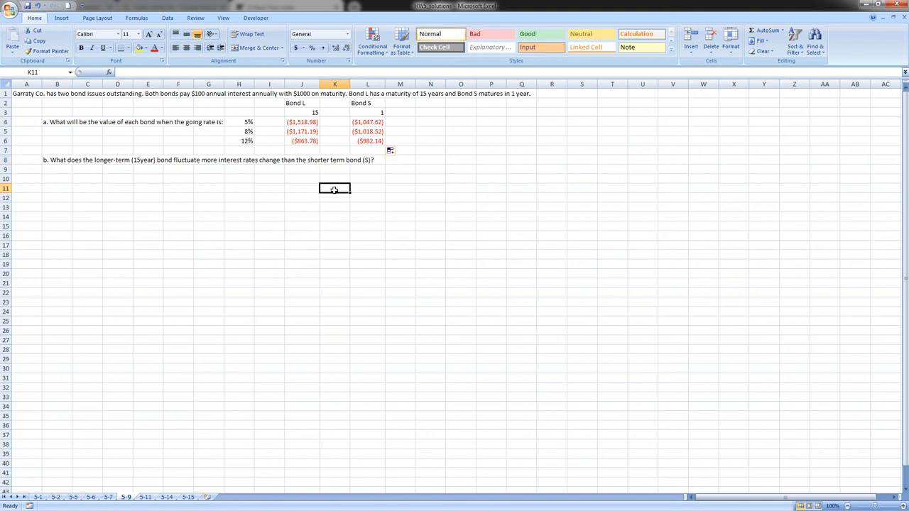
click(240, 122)
click(242, 131)
click(241, 141)
click(243, 197)
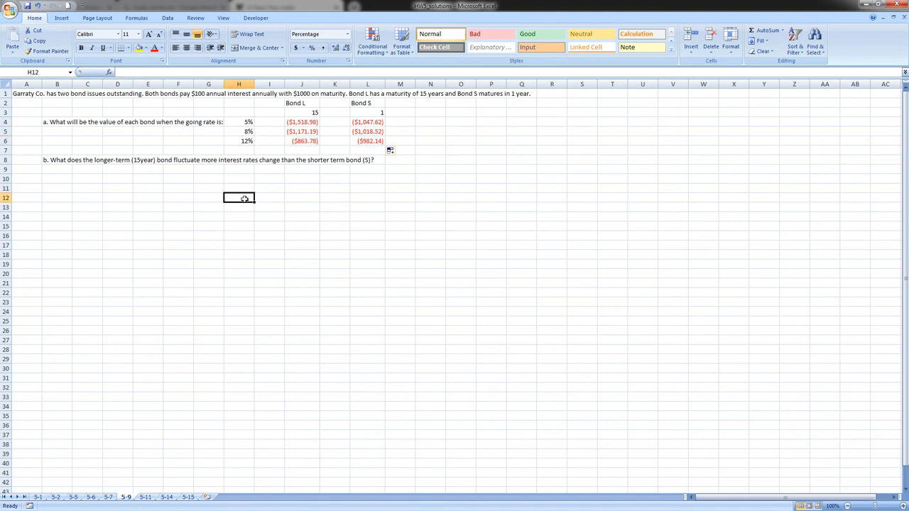
click(291, 111)
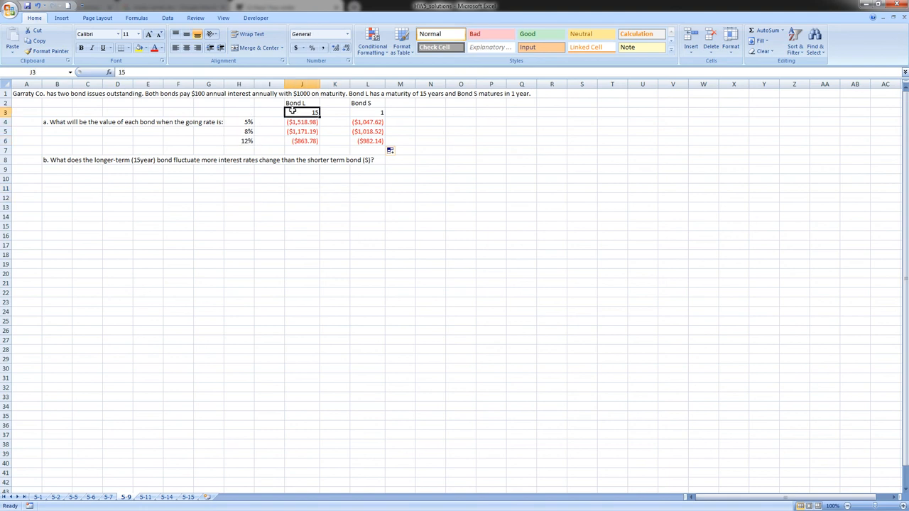
click(364, 114)
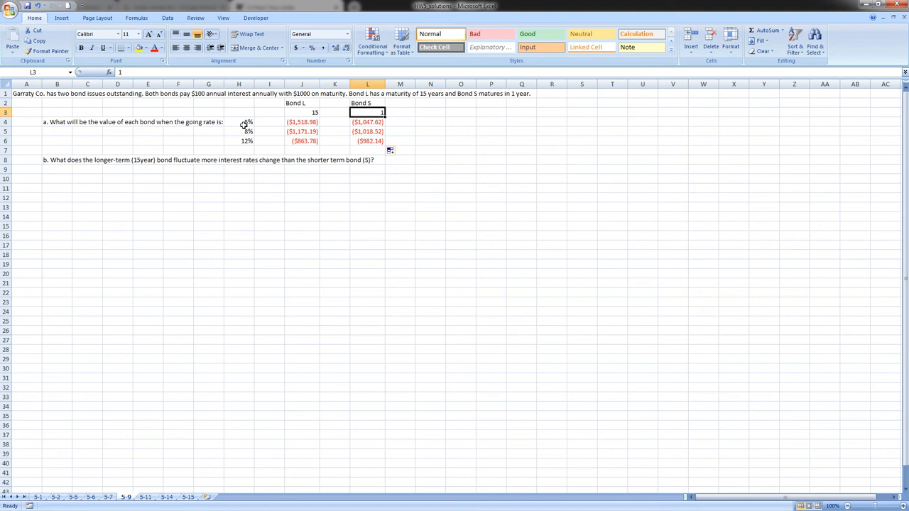
click(304, 112)
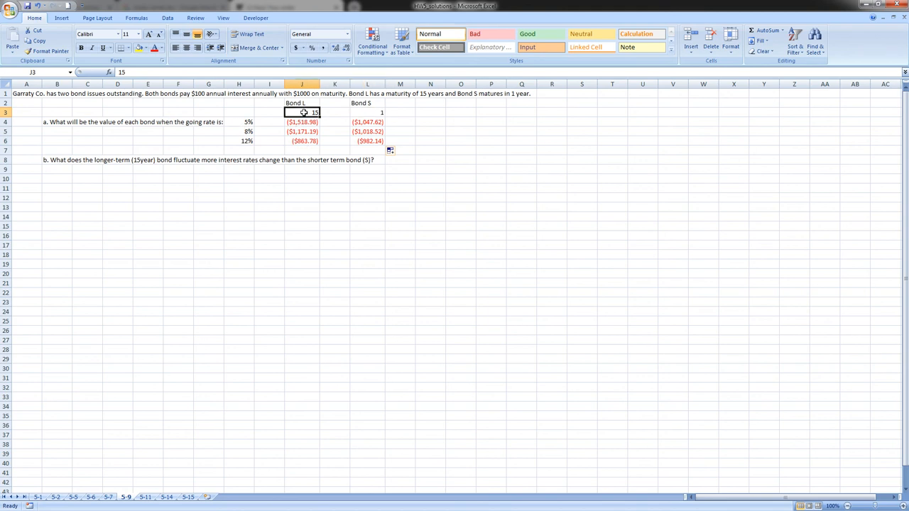